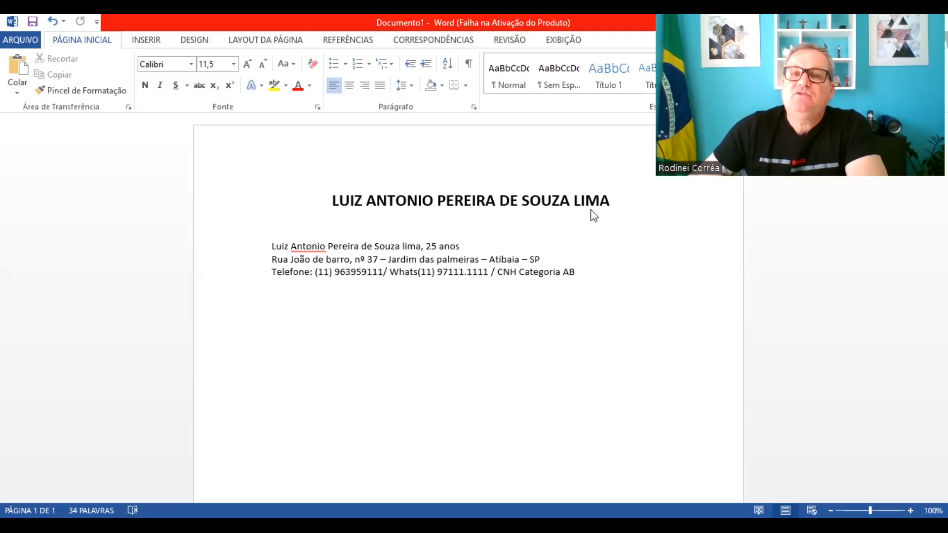
Delete the middle names from the bold name title, leaving only the first name and final surname
{"action": "triple_click", "coordinate": [575, 216]}
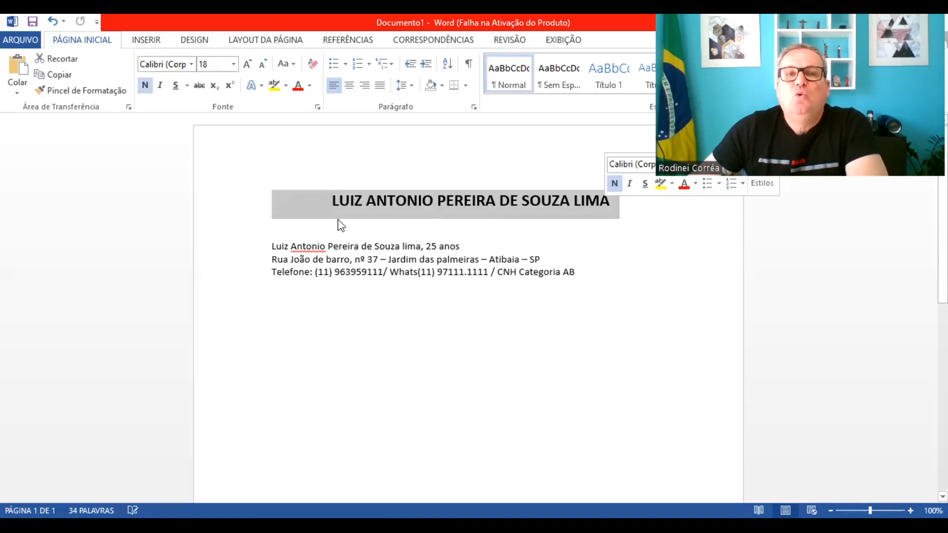
{"action": "left_click", "coordinate": [574, 202]}
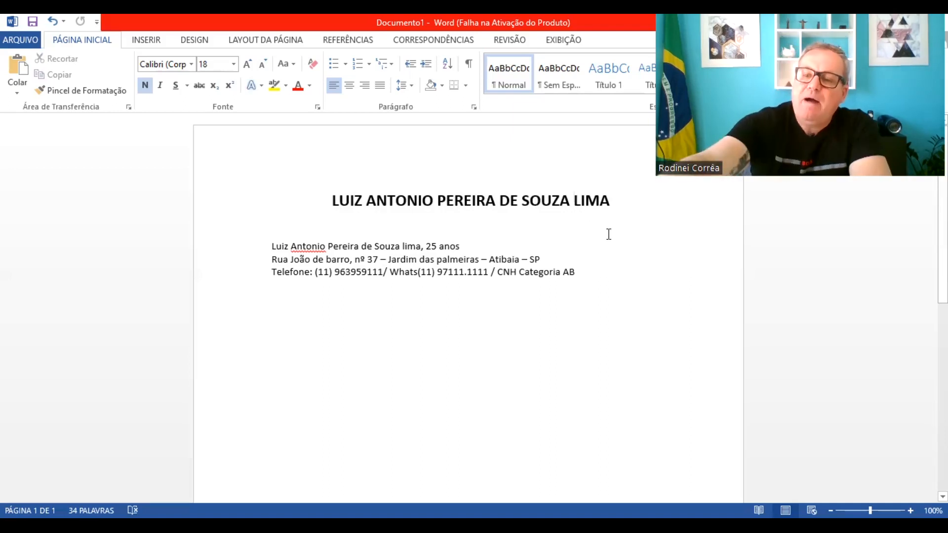
{"action": "key", "text": "BackSpace"}
{"action": "key", "text": "BackSpace"}
{"action": "key", "text": "BackSpace"}
{"action": "key", "text": "BackSpace"}
{"action": "key", "text": "BackSpace"}
{"action": "key", "text": "BackSpace"}
{"action": "key", "text": "BackSpace"}
{"action": "key", "text": "BackSpace"}
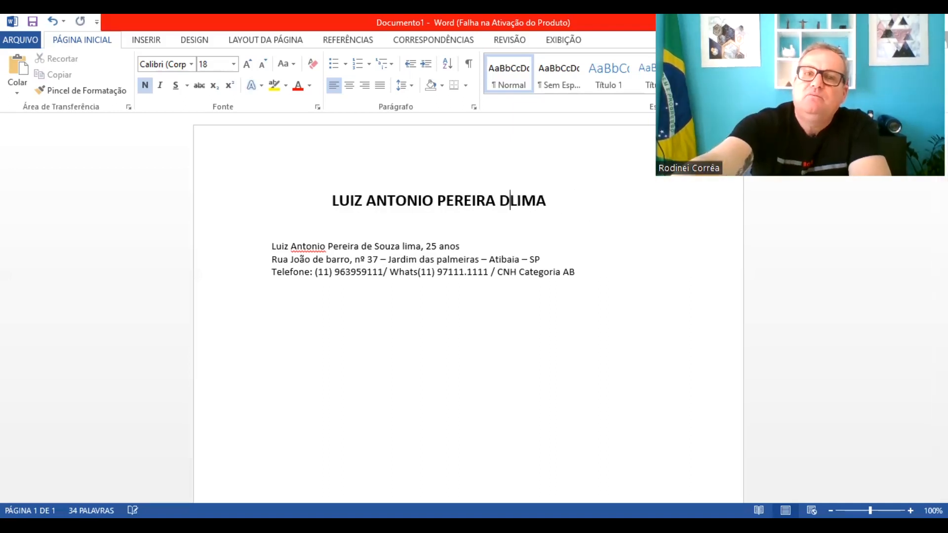
{"action": "key", "text": "BackSpace"}
{"action": "key", "text": "BackSpace"}
{"action": "key", "text": "BackSpace"}
{"action": "key", "text": "BackSpace"}
{"action": "key", "text": "BackSpace"}
{"action": "key", "text": "BackSpace"}
{"action": "key", "text": "BackSpace"}
{"action": "key", "text": "BackSpace"}
{"action": "key", "text": "BackSpace"}
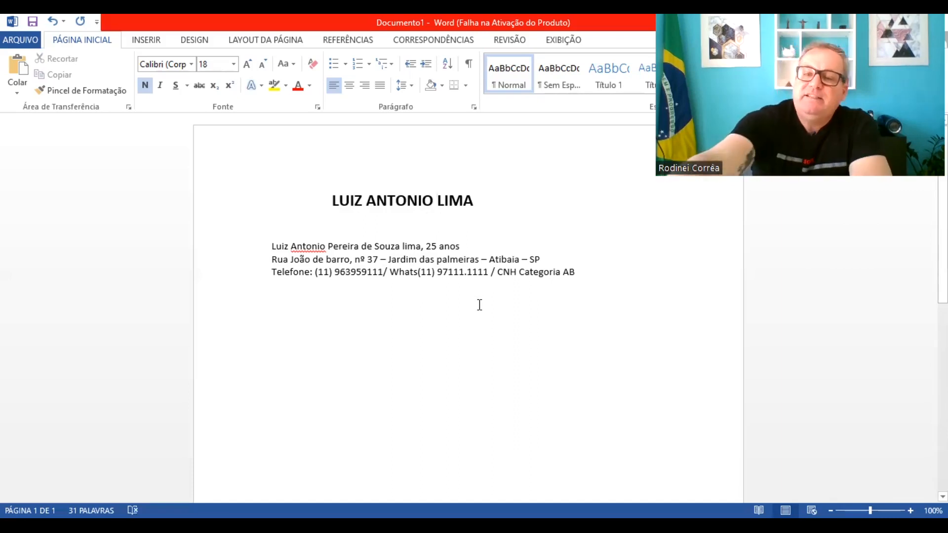
{"action": "key", "text": "BackSpace"}
{"action": "key", "text": "BackSpace"}
{"action": "key", "text": "BackSpace"}
{"action": "key", "text": "BackSpace"}
{"action": "key", "text": "BackSpace"}
{"action": "key", "text": "BackSpace"}
{"action": "key", "text": "BackSpace"}
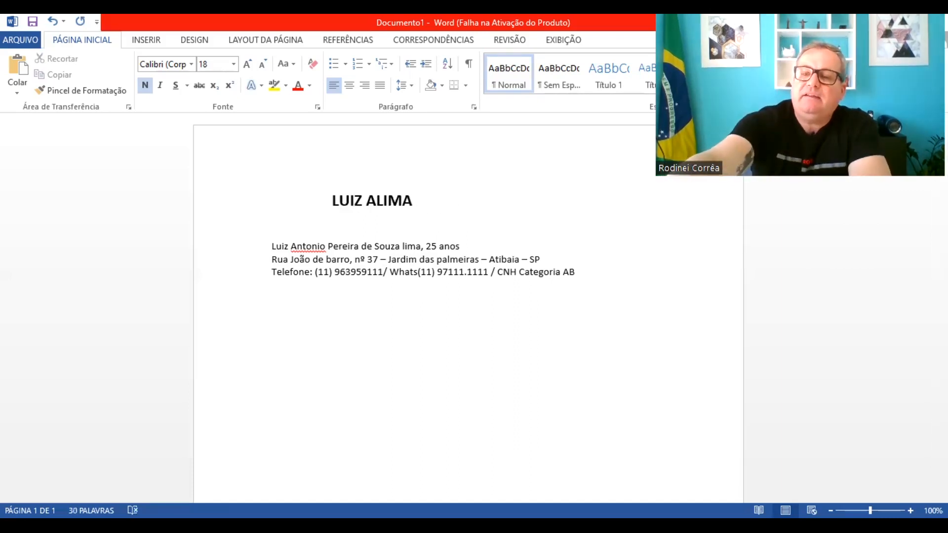
{"action": "key", "text": "BackSpace"}
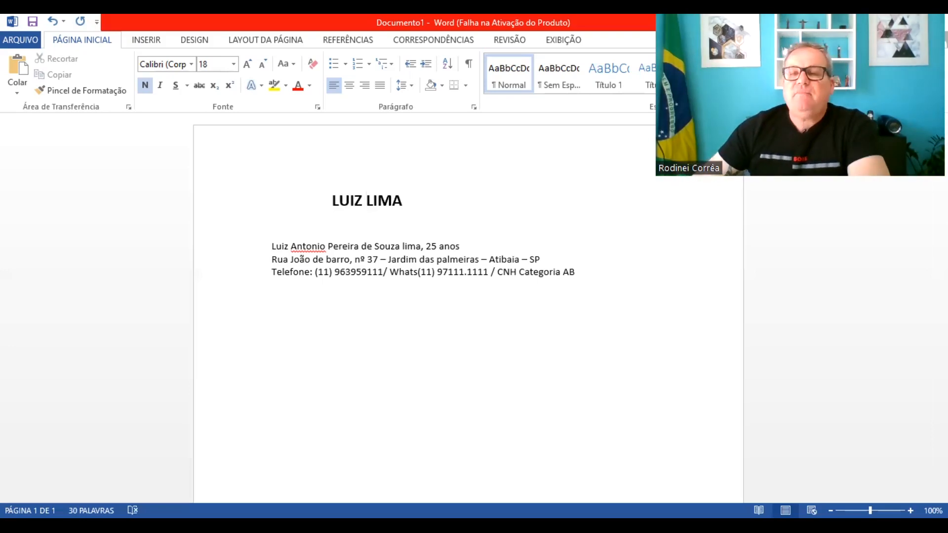
Place the insertion point at the start of the shortened name title line
{"action": "left_click", "coordinate": [327, 200]}
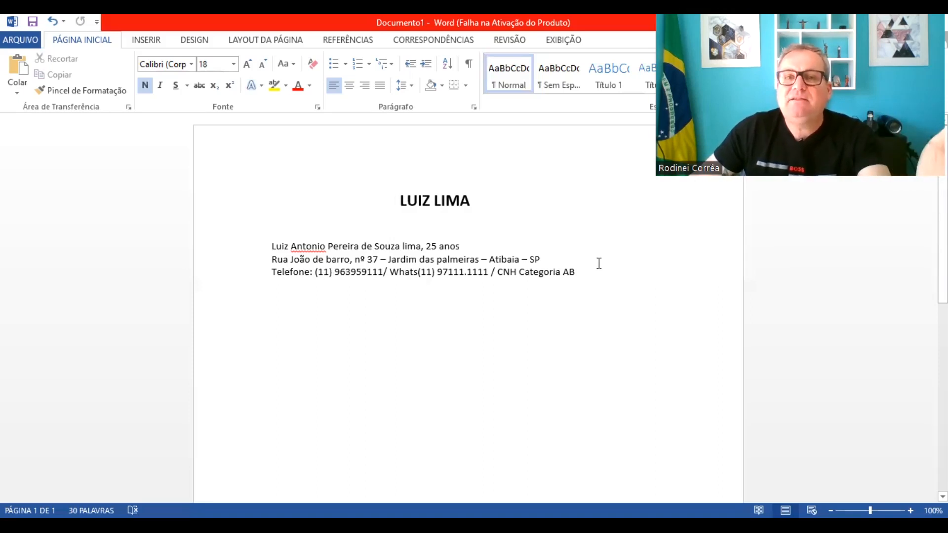
Insert a new line below the telephone line and type the contact's e-mail address
{"action": "left_click", "coordinate": [580, 274]}
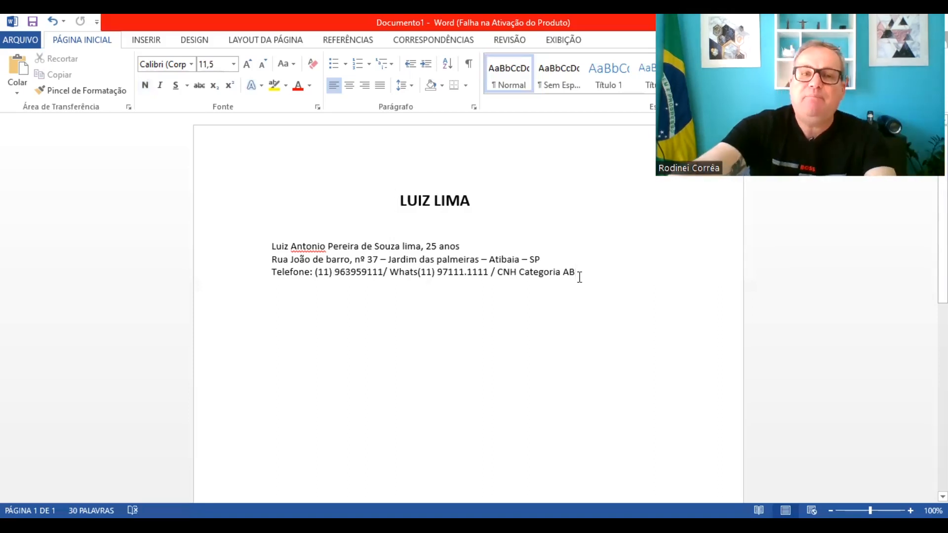
{"action": "key", "text": "Return"}
{"action": "key", "text": "Return"}
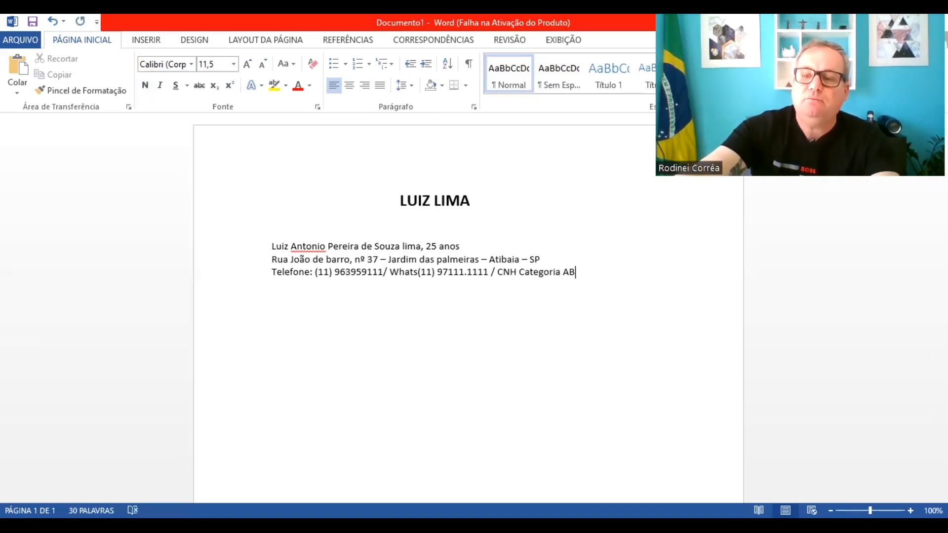
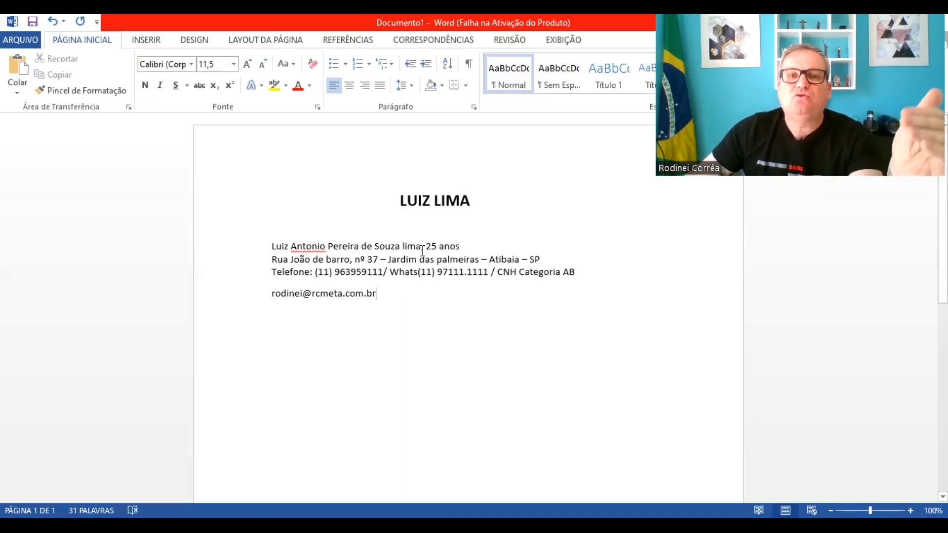
{"action": "left_click", "coordinate": [461, 247]}
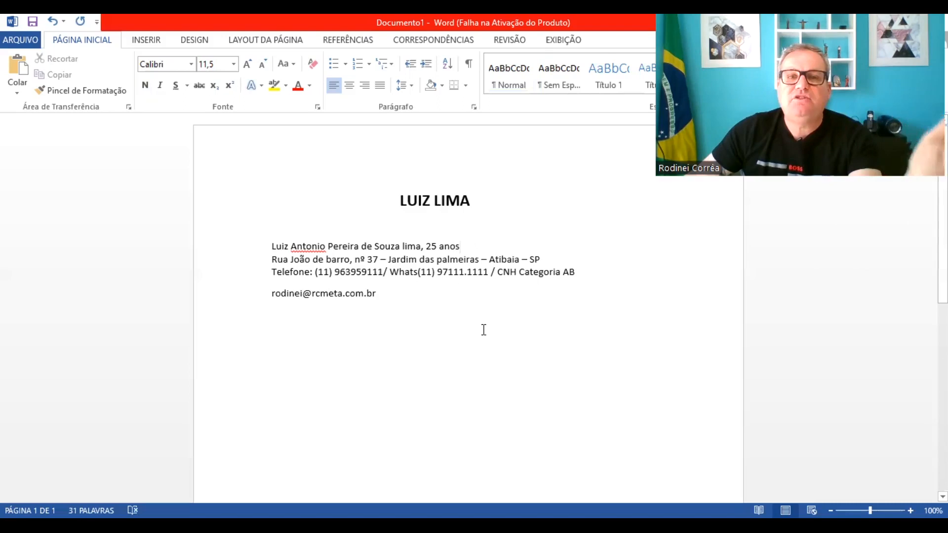